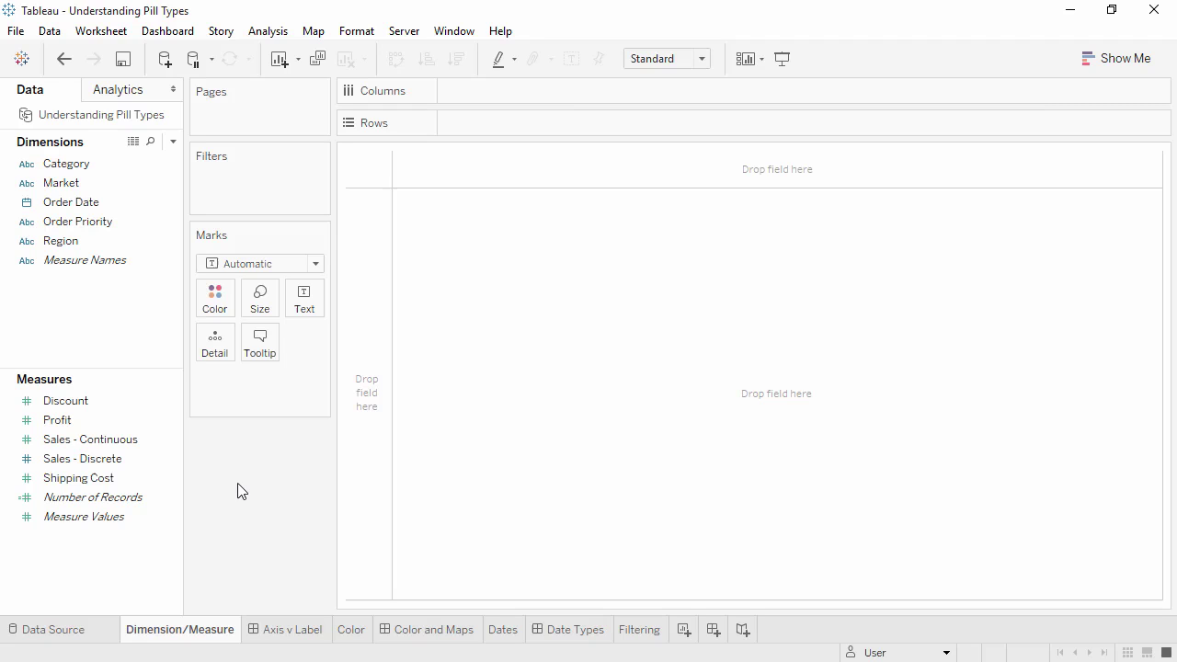
# Put Shipping Cost on Columns to draw a single SUM(Shipping Cost) bar totalling 1,358,086
pyautogui.moveTo(138, 479); pyautogui.dragTo(466, 94)
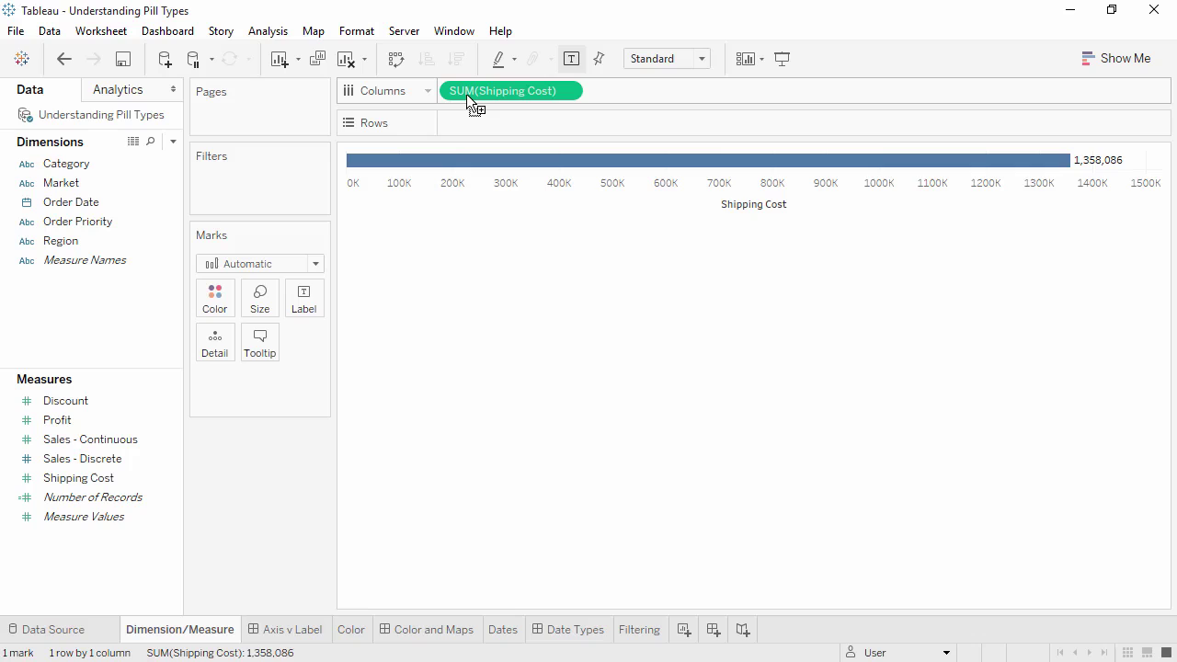
pyautogui.moveTo(466, 94); pyautogui.dragTo(466, 94)
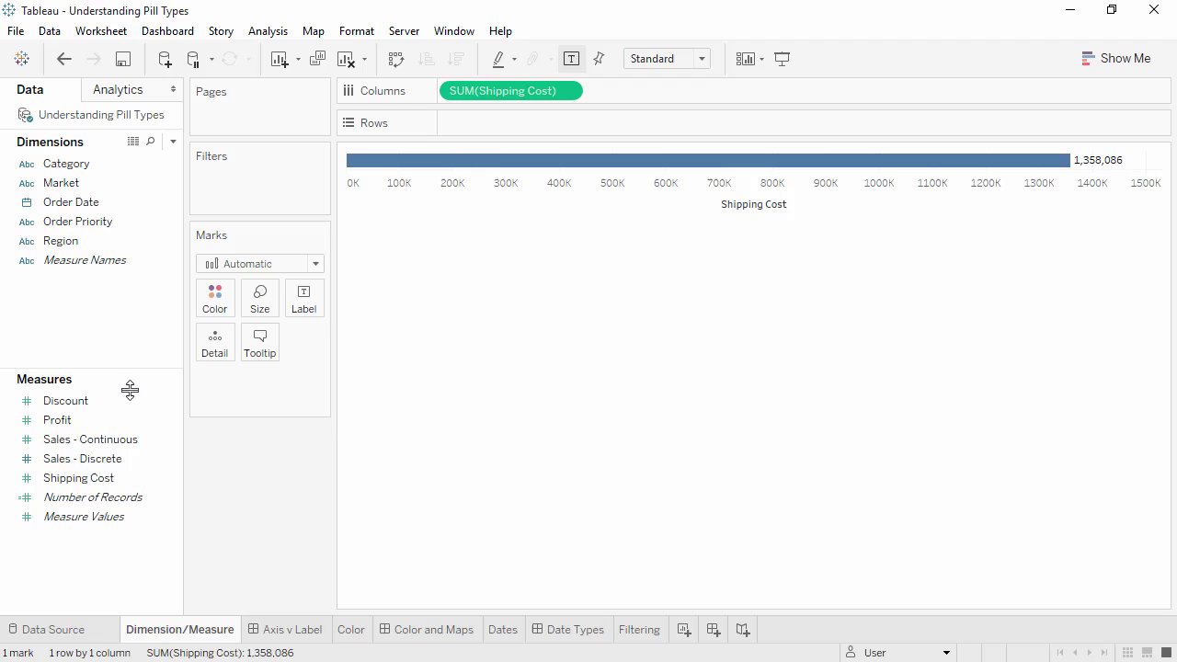
pyautogui.moveTo(392, 173)
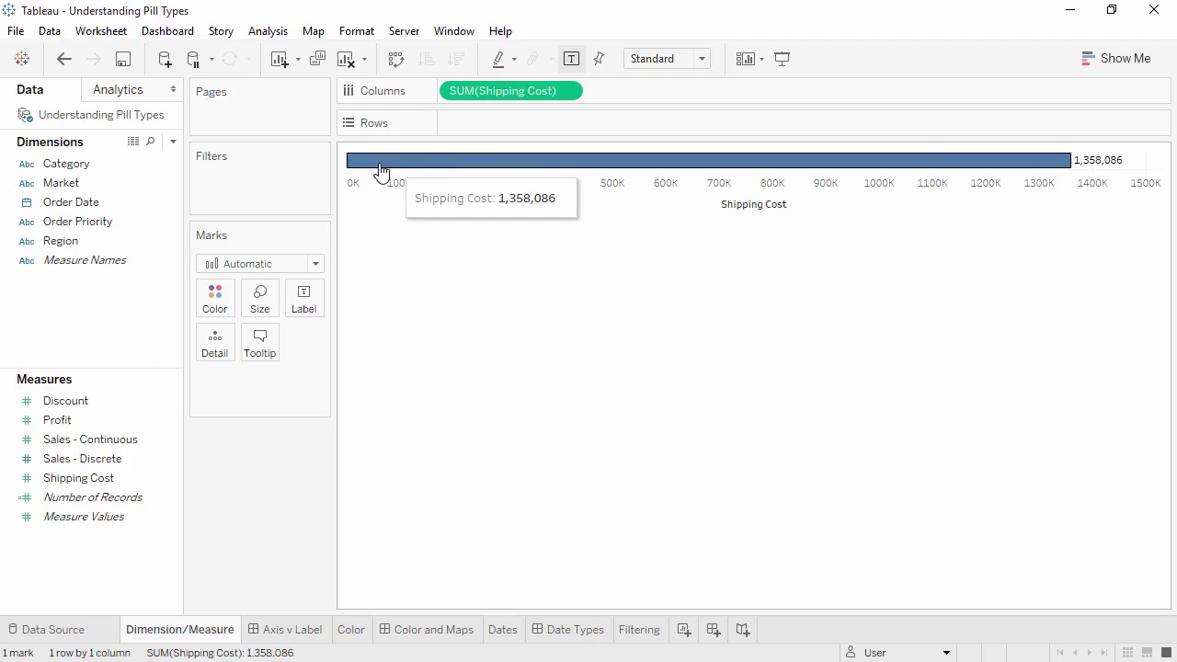
# Split the Shipping Cost bar by Order Priority on Rows and sort the bars descending
pyautogui.moveTo(92, 222); pyautogui.dragTo(470, 128)
pyautogui.click(459, 59)
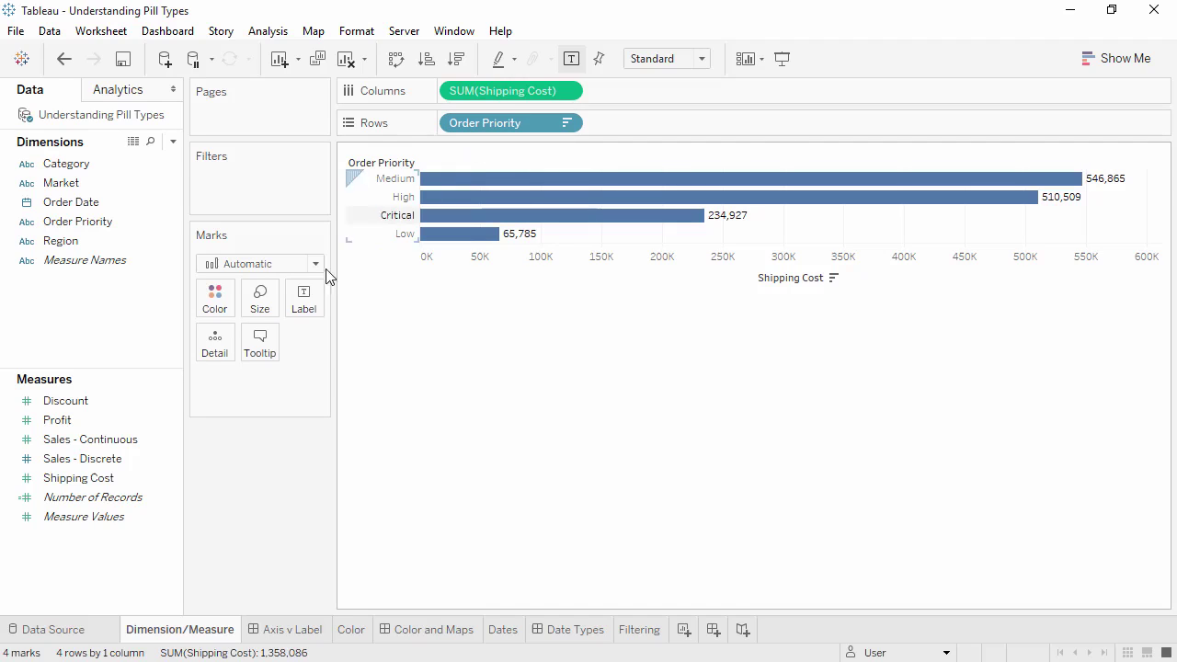
# Convert Discount to discrete and move it from Measures into the Dimensions pane
pyautogui.rightClick(145, 411)
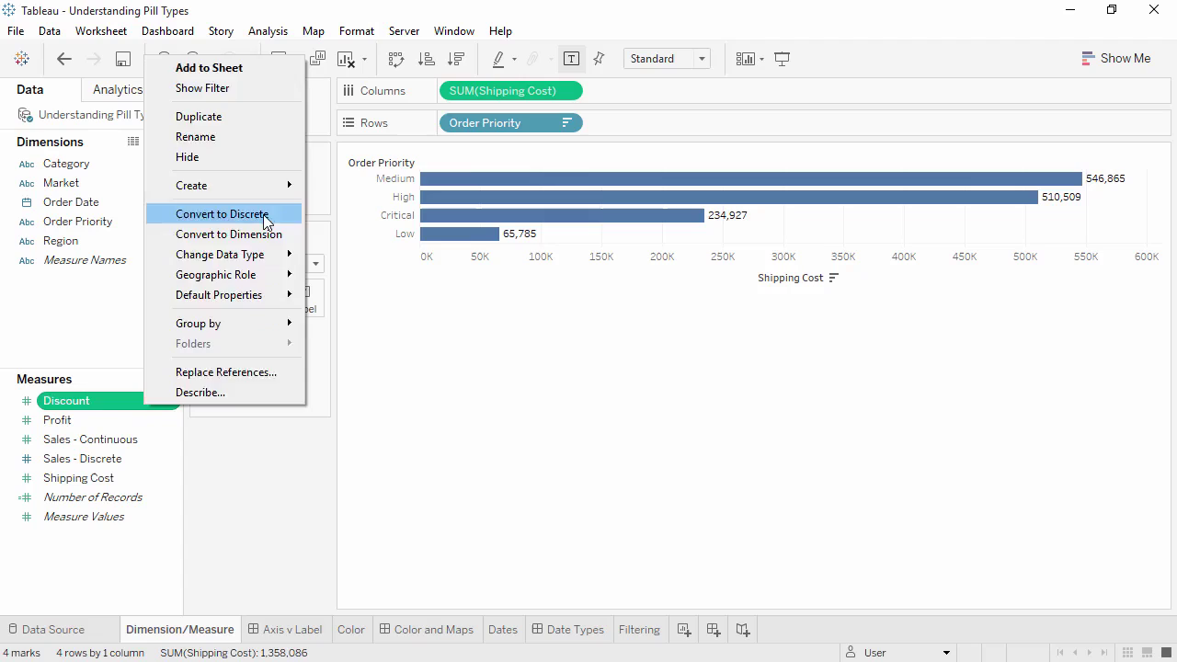
pyautogui.click(264, 217)
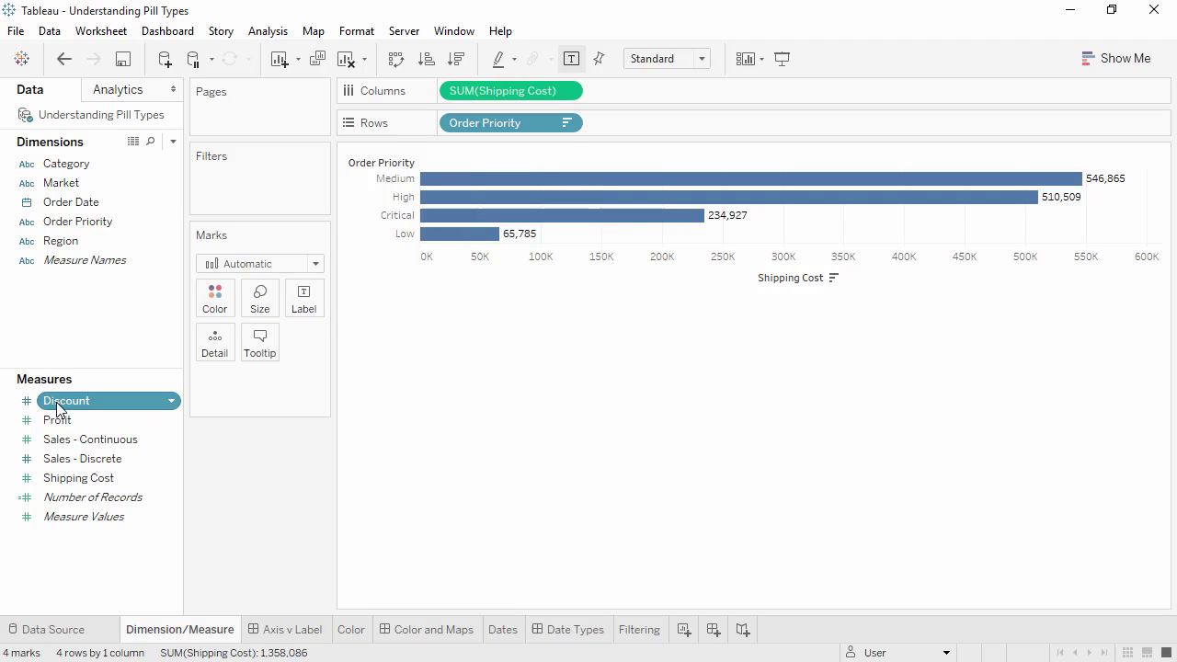
pyautogui.moveTo(32, 408); pyautogui.dragTo(73, 335)
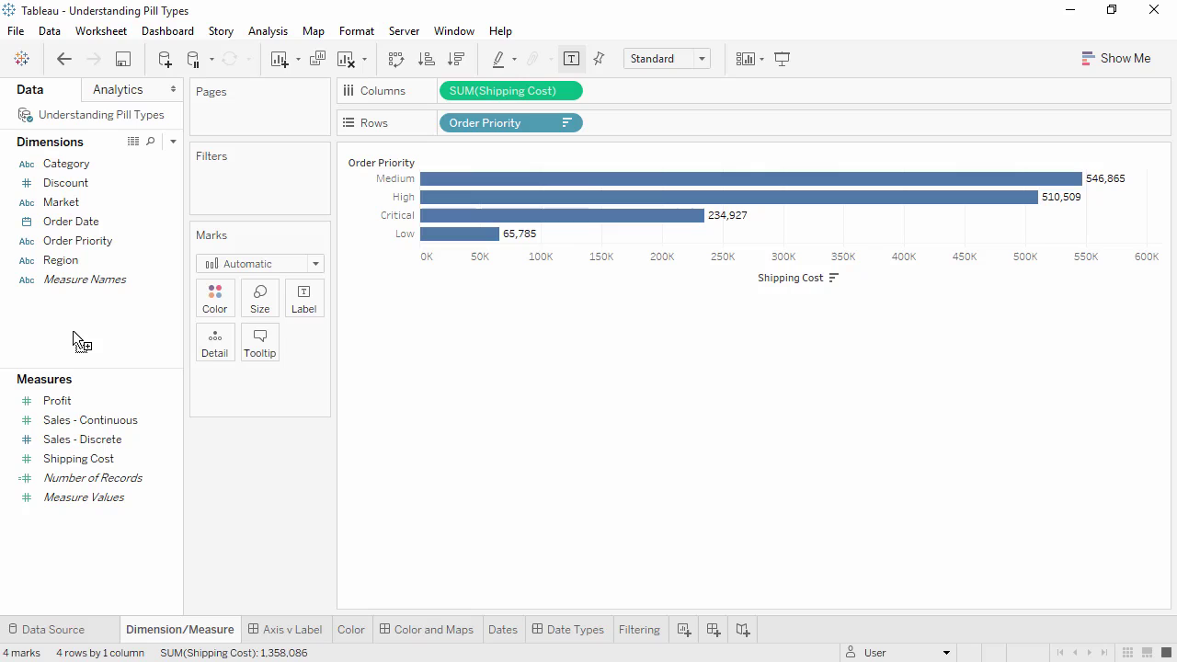
# On the Axis v Label dashboard, select the Profit axis and the LATAM and Europe headers, then view the Color sheet
pyautogui.click(128, 400)
pyautogui.click(280, 629)
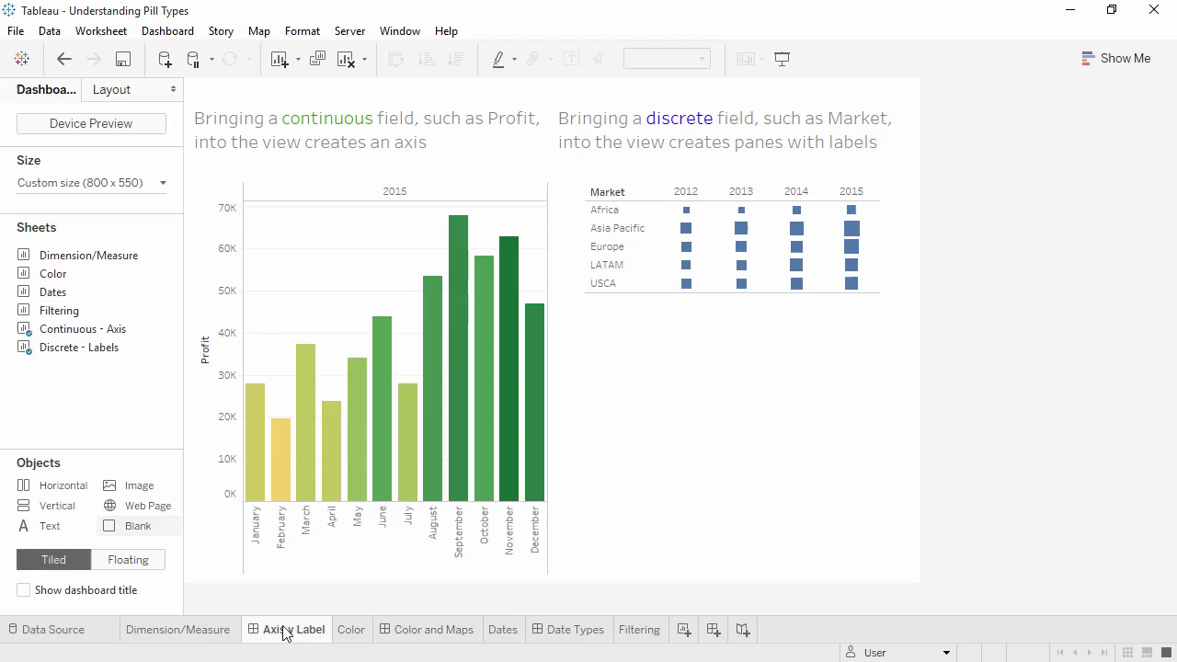
pyautogui.click(221, 517)
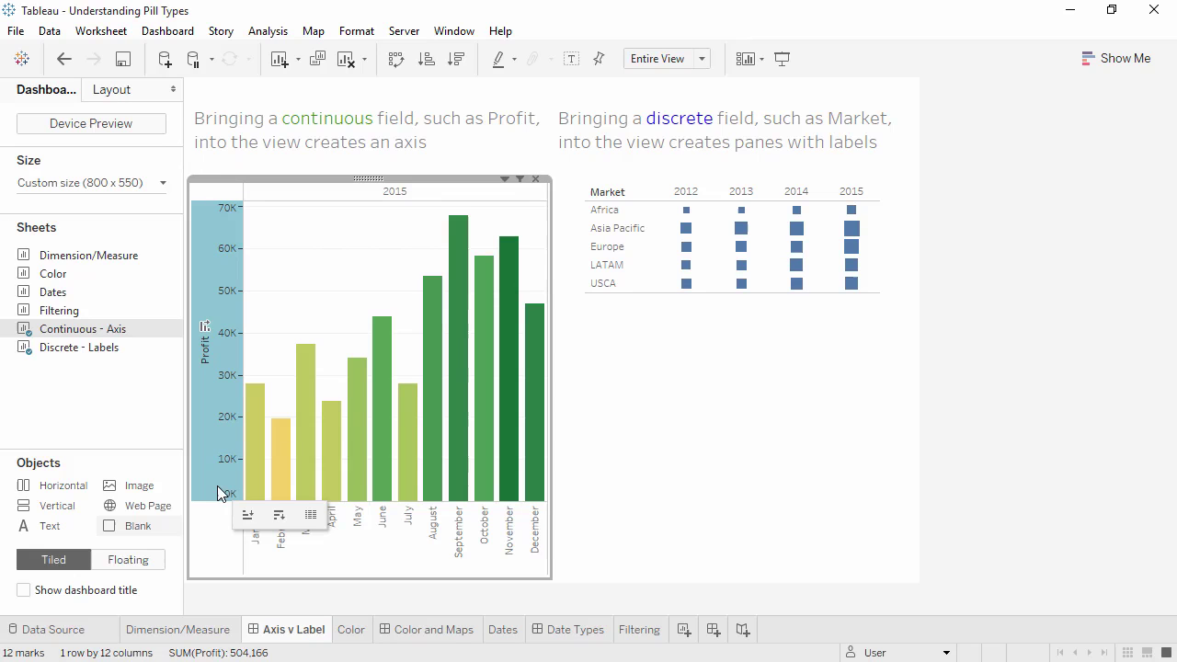
pyautogui.click(596, 265)
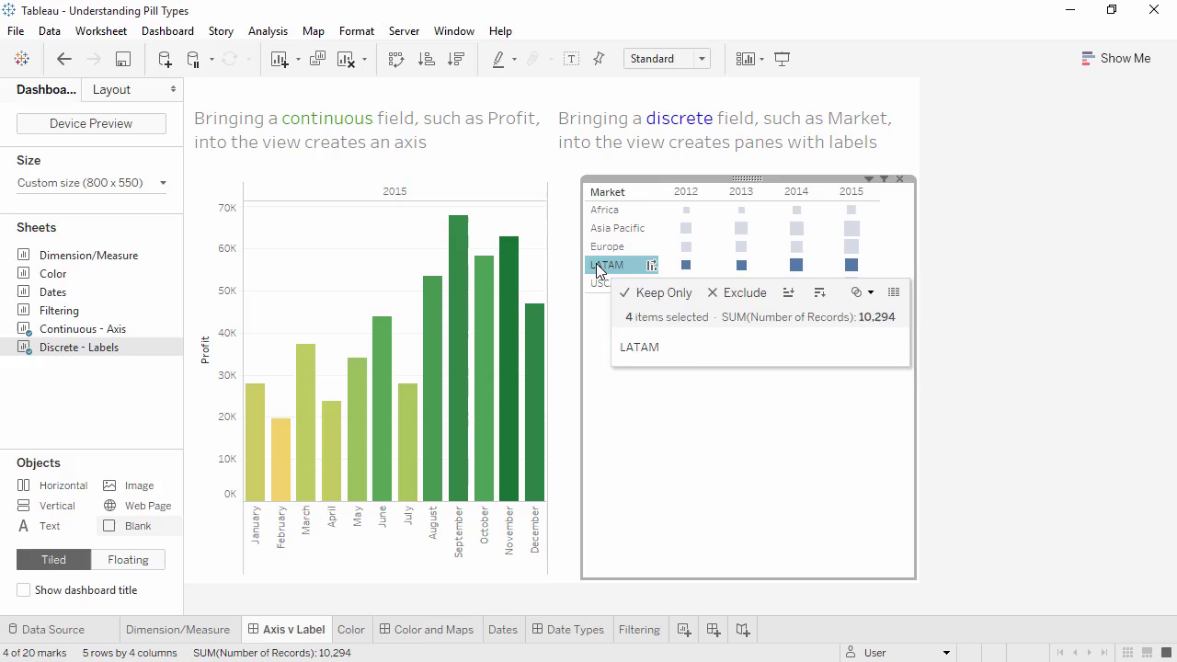
pyautogui.click(598, 248)
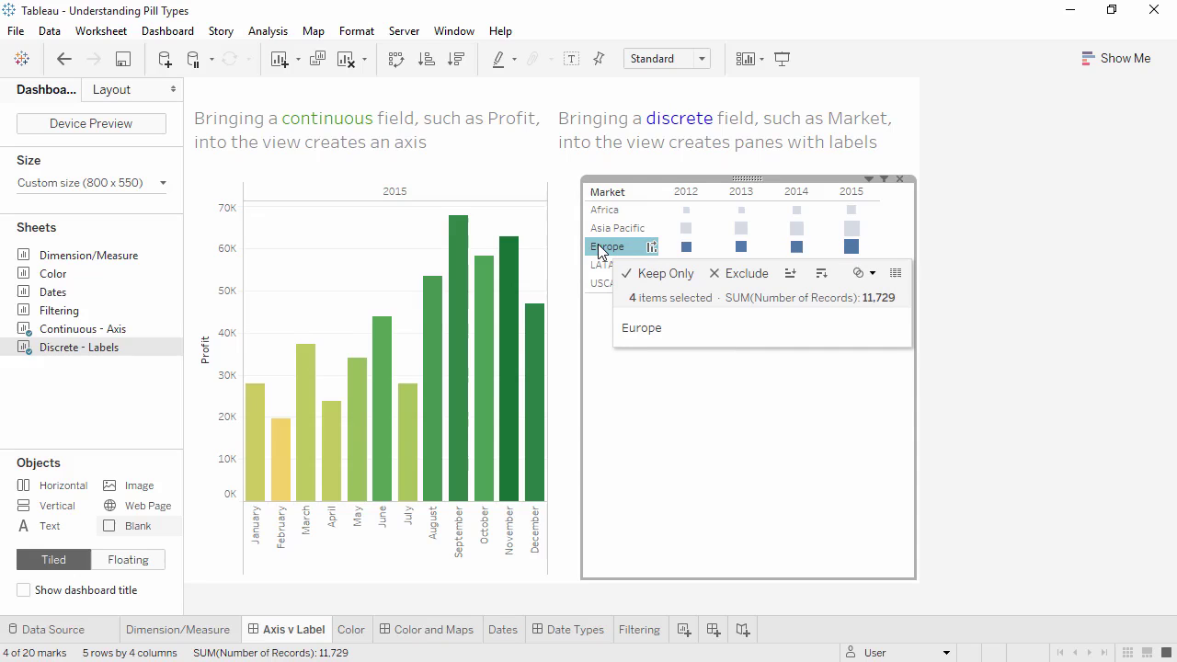
pyautogui.click(350, 631)
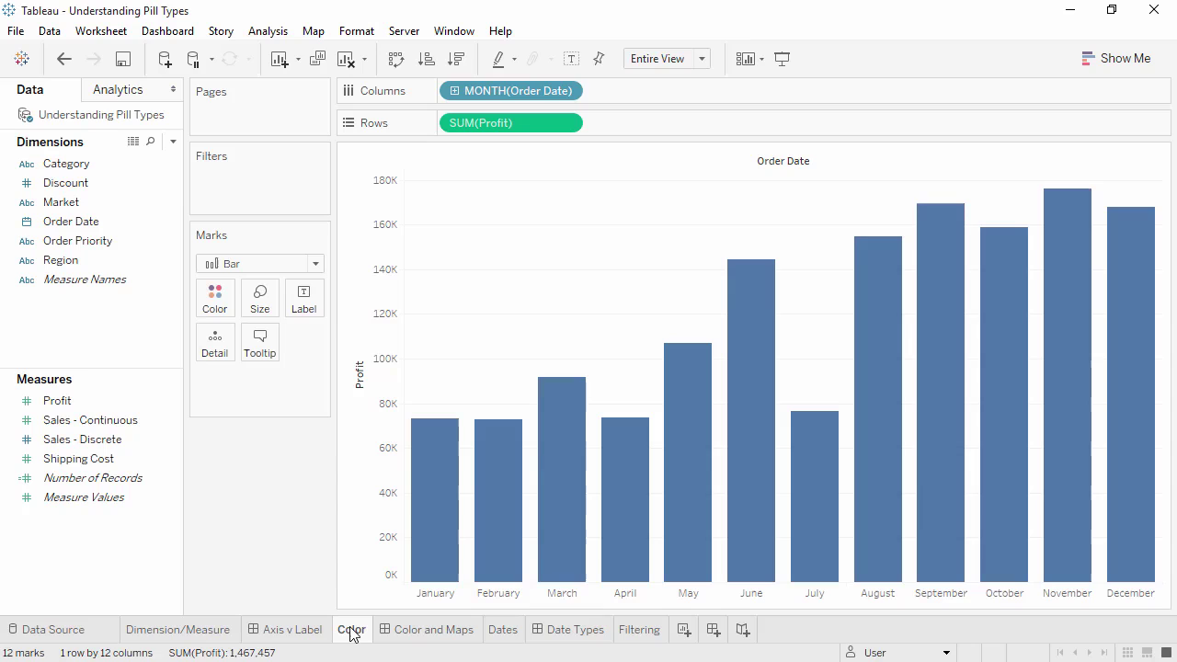
# Colour the monthly Profit bars by Sales - Continuous, then replace it with Sales - Discrete
pyautogui.click(129, 427)
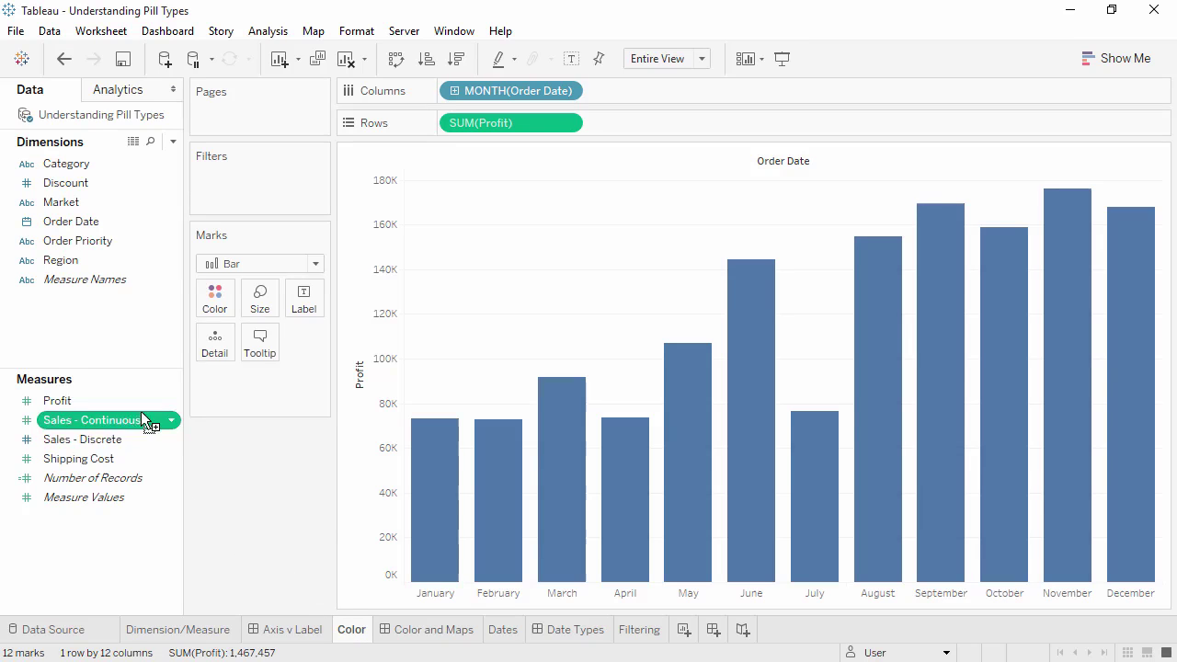
pyautogui.moveTo(141, 411); pyautogui.dragTo(218, 321)
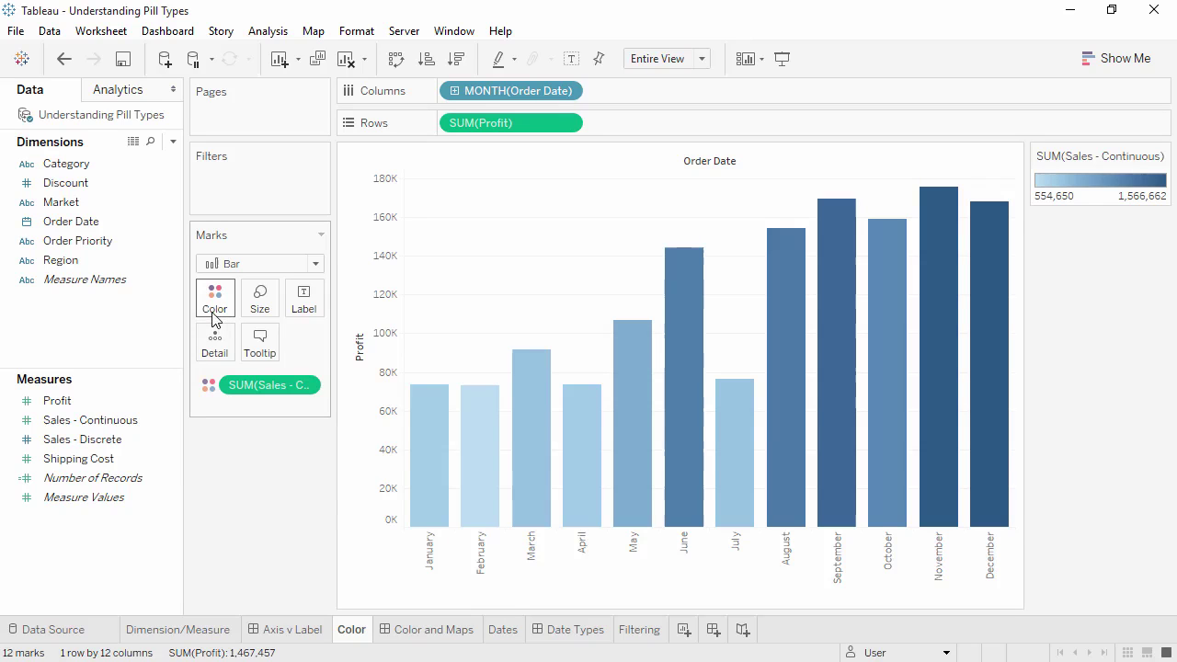
pyautogui.click(126, 441)
pyautogui.moveTo(127, 441); pyautogui.dragTo(225, 290)
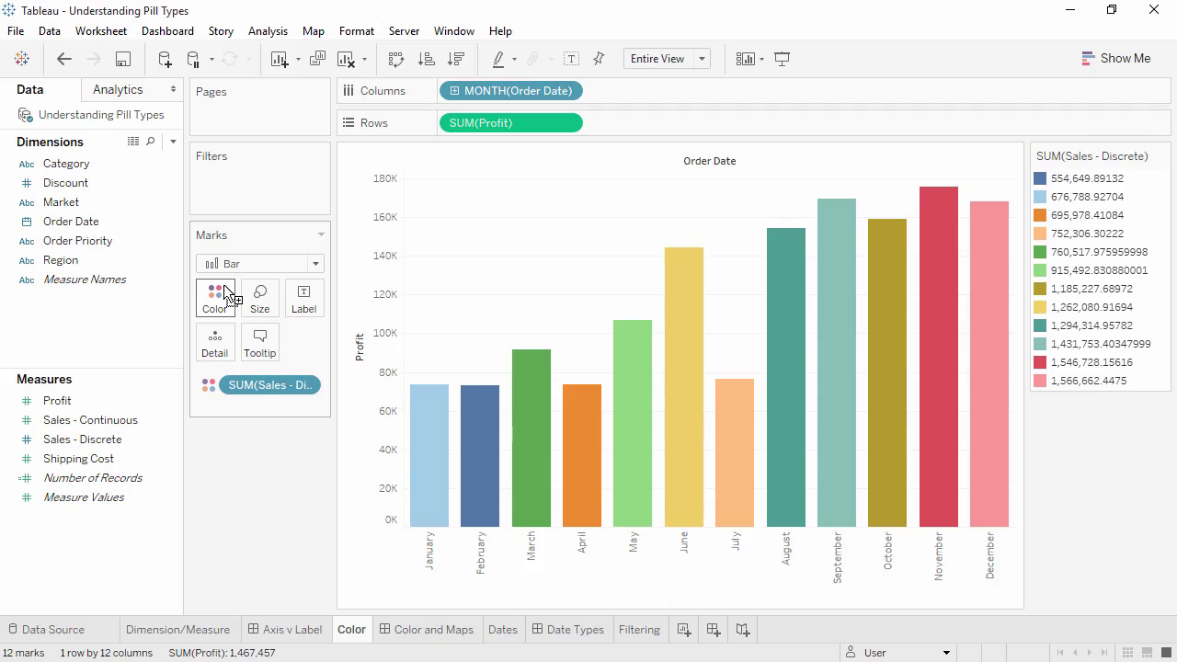
# Switch to the Color and Maps dashboard with its four comparison world maps
pyautogui.click(429, 631)
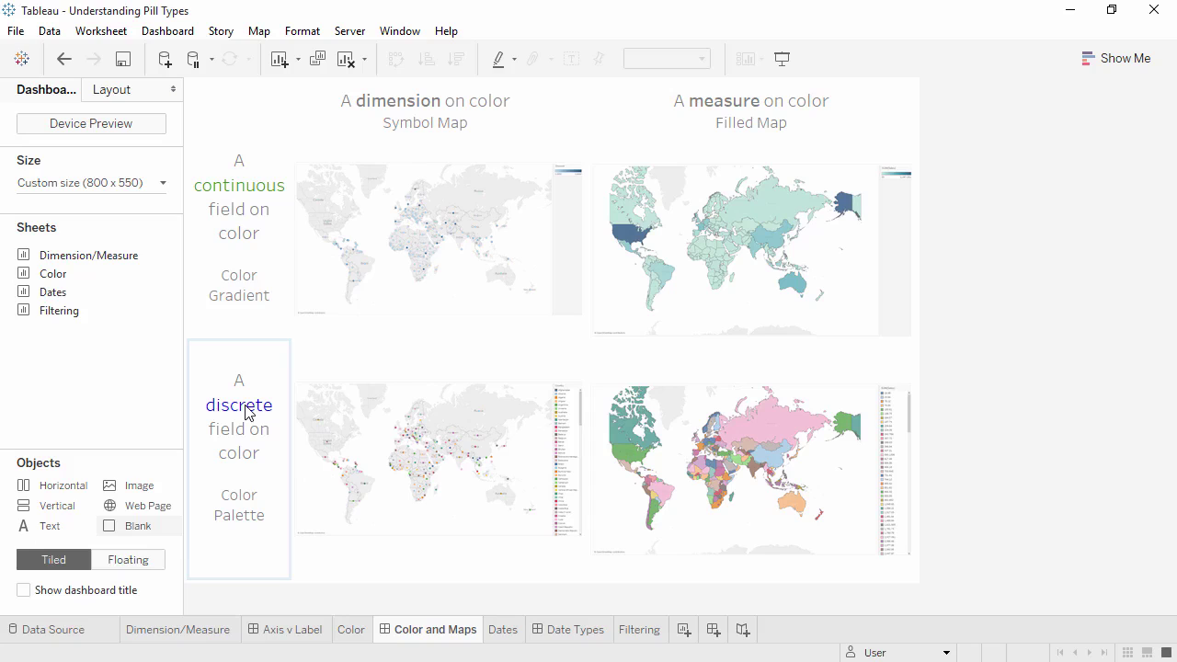
# On the Dates sheet, drop Order Date on Columns as discrete MONTH(Order Date)
pyautogui.click(502, 631)
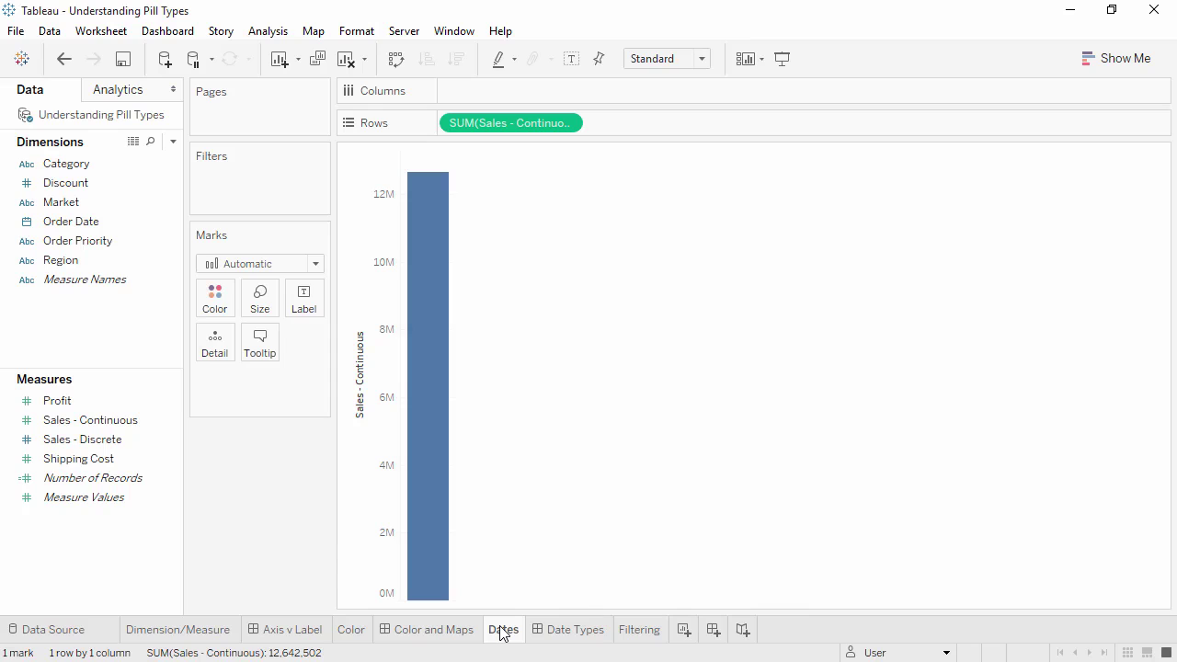
pyautogui.click(110, 226)
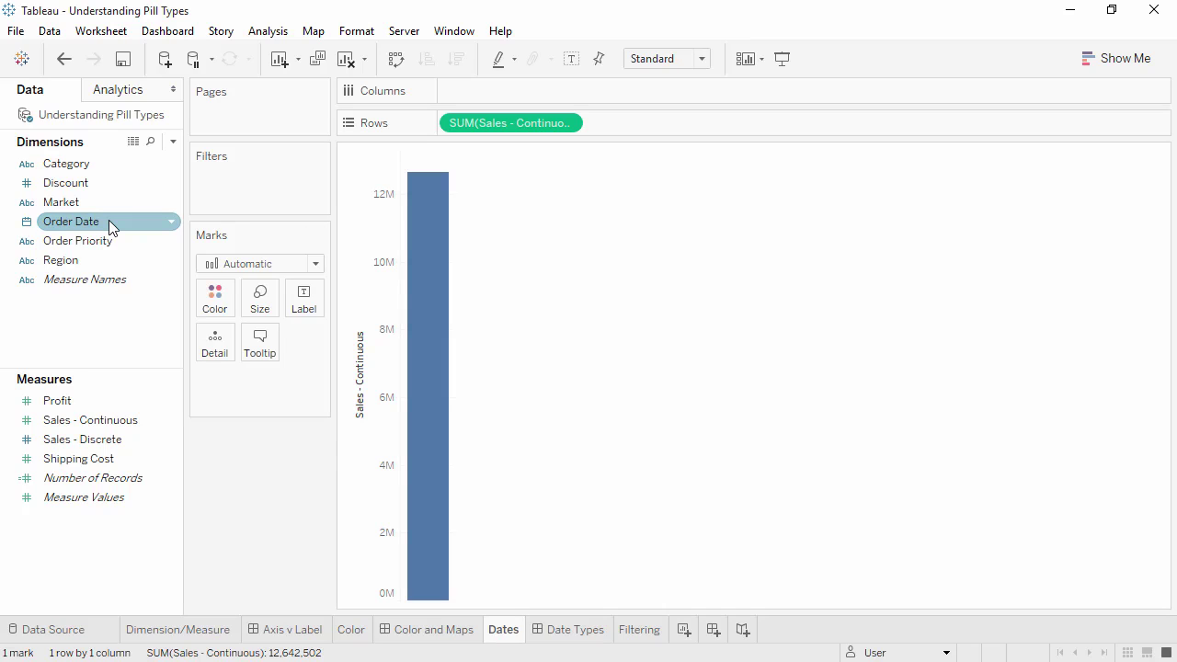
pyautogui.moveTo(110, 225); pyautogui.dragTo(466, 95)
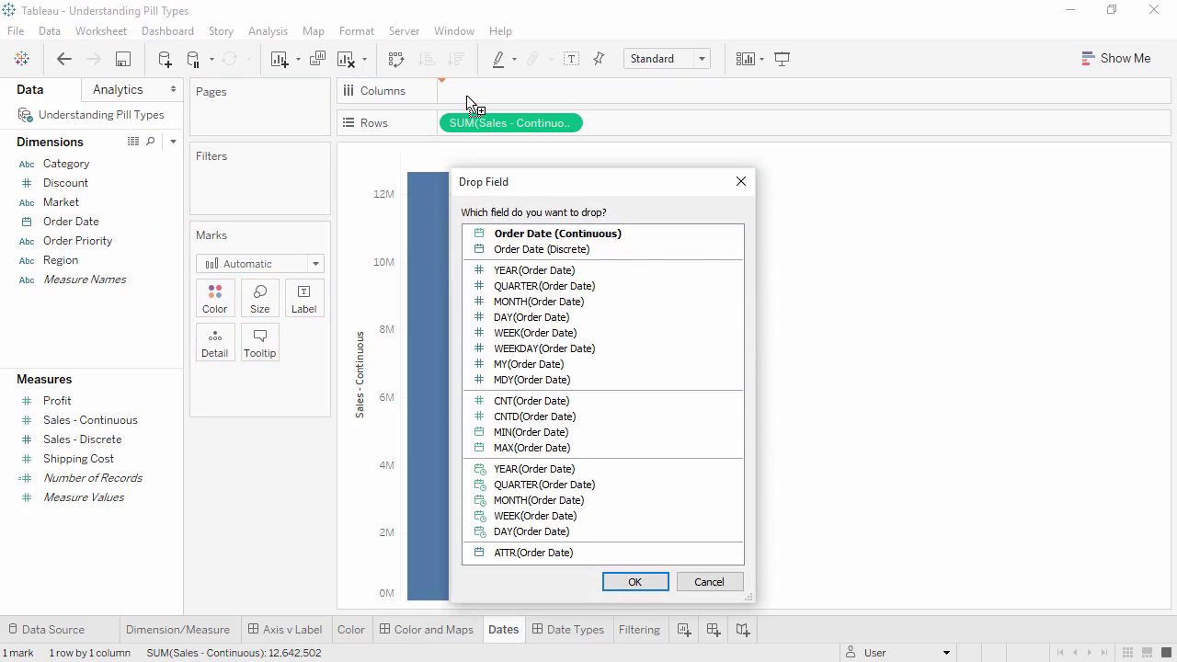
pyautogui.click(517, 301)
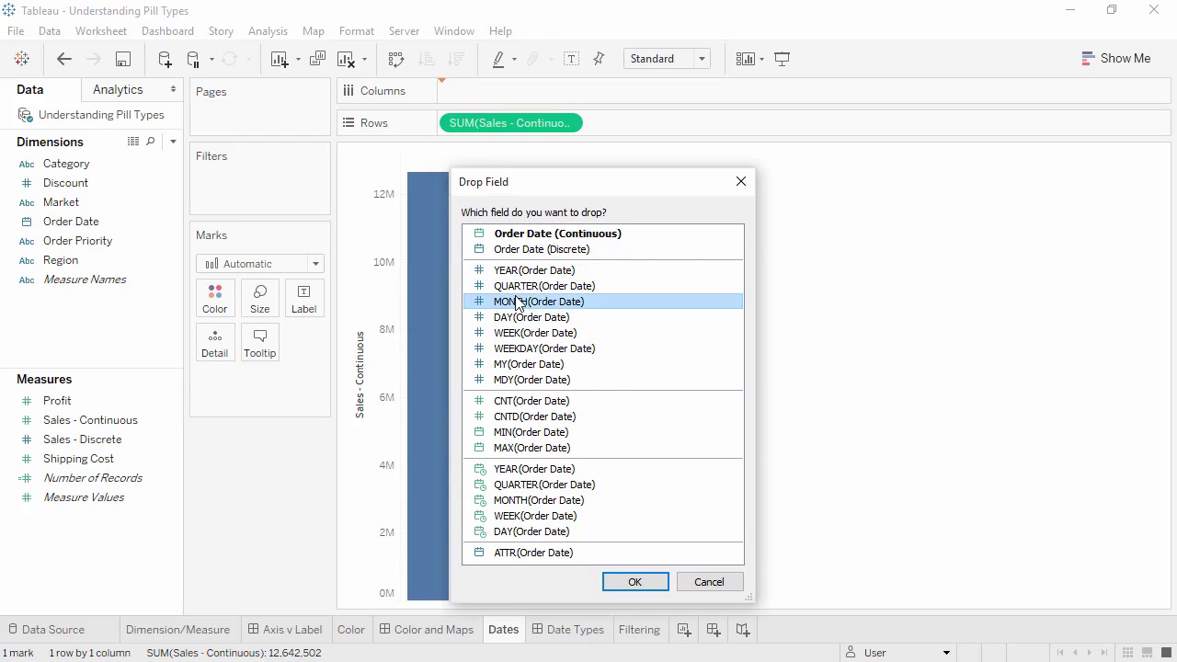
pyautogui.click(638, 582)
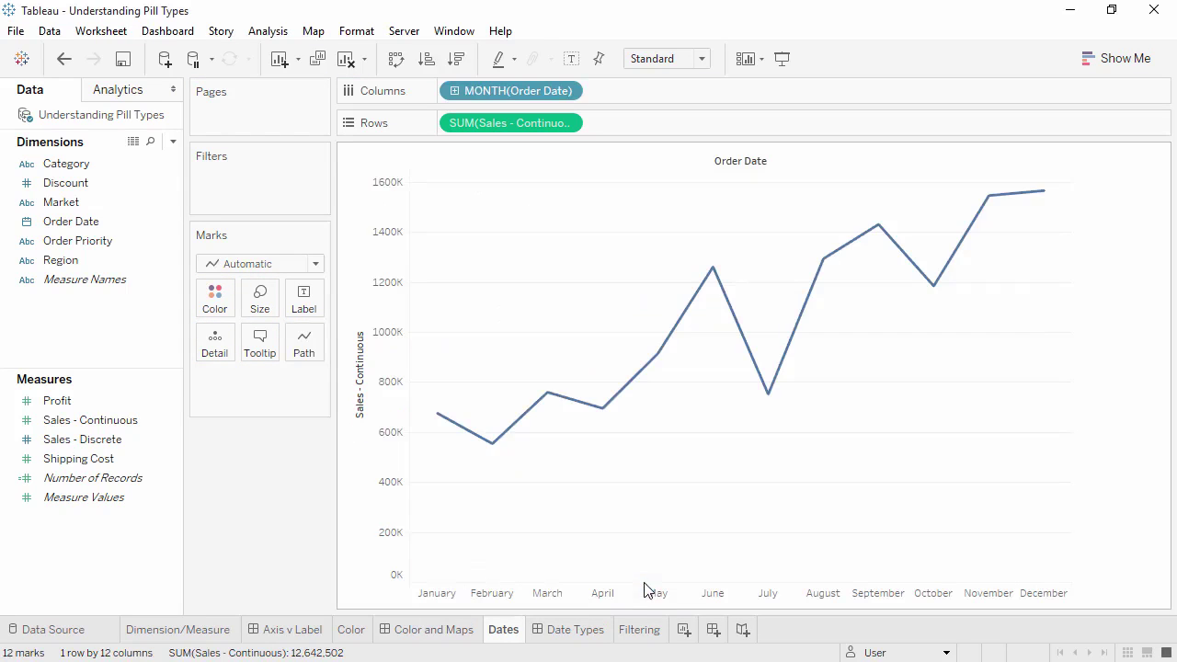
# Change MONTH(Order Date) to continuous Month (May 2015), then go to the Date Types dashboard
pyautogui.click(568, 91)
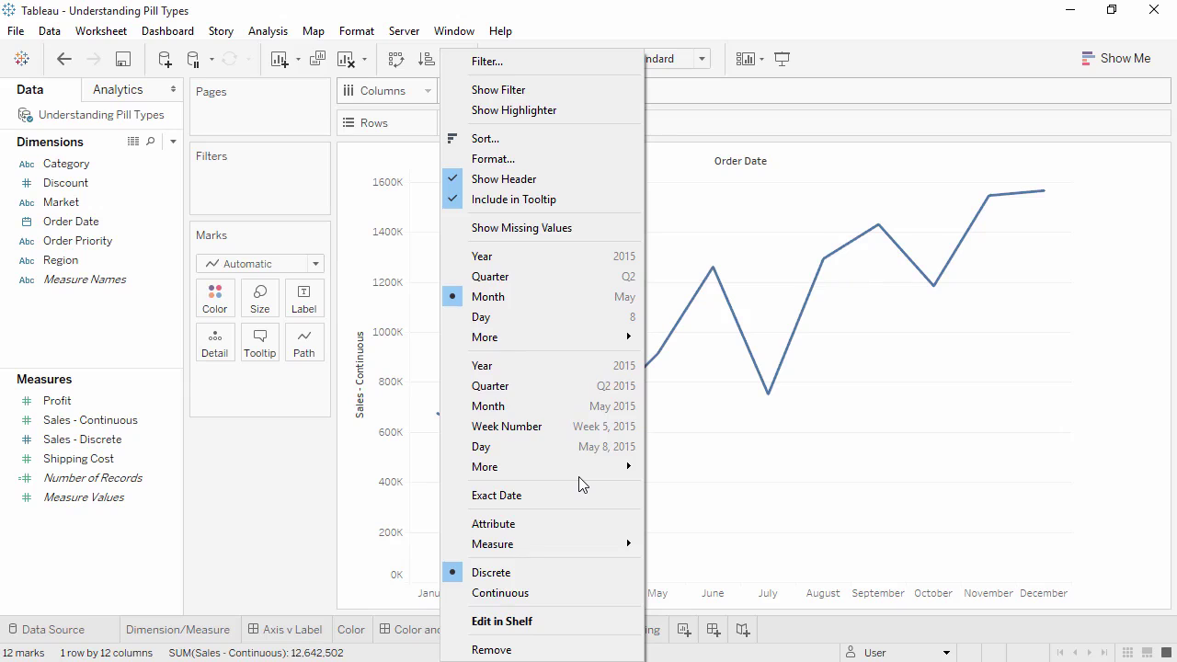
pyautogui.click(583, 407)
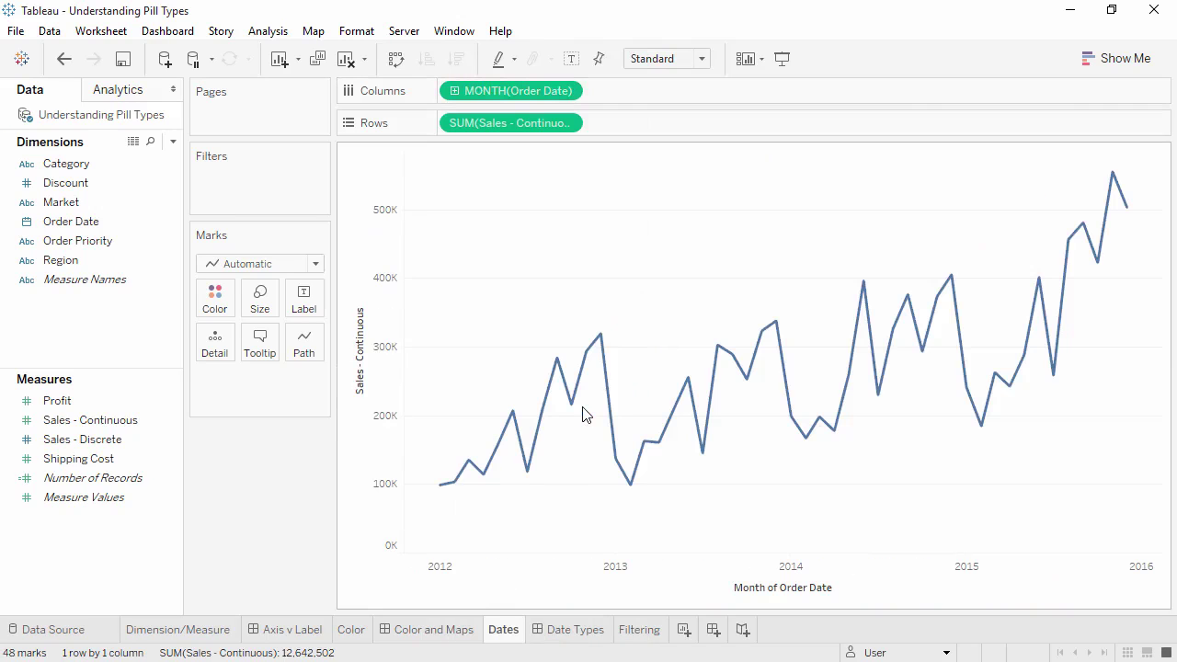
pyautogui.click(591, 633)
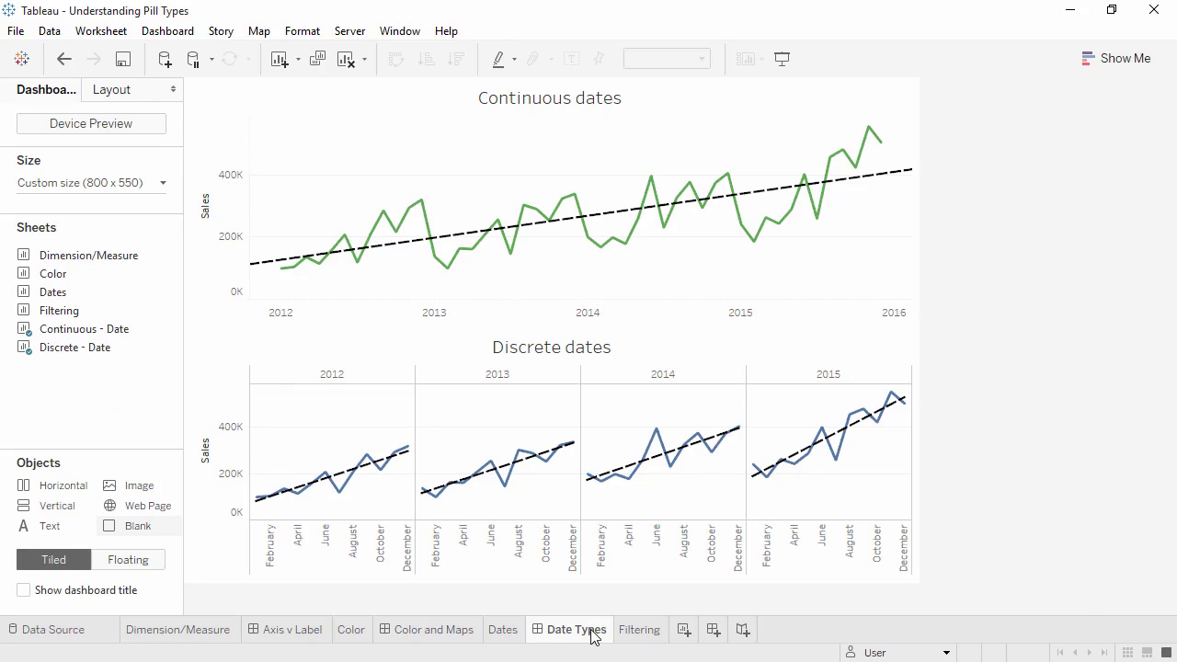
# Select the Continuous dates axis, then highlight the 2012 panel in the Discrete dates chart
pyautogui.click(544, 315)
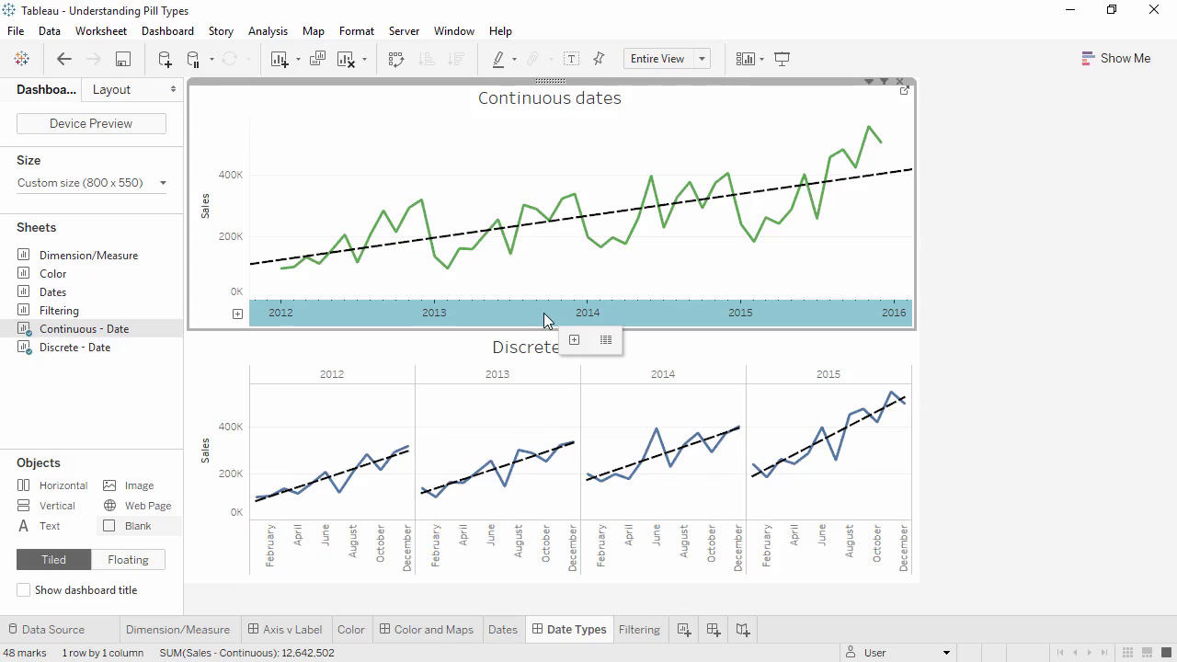
pyautogui.click(386, 380)
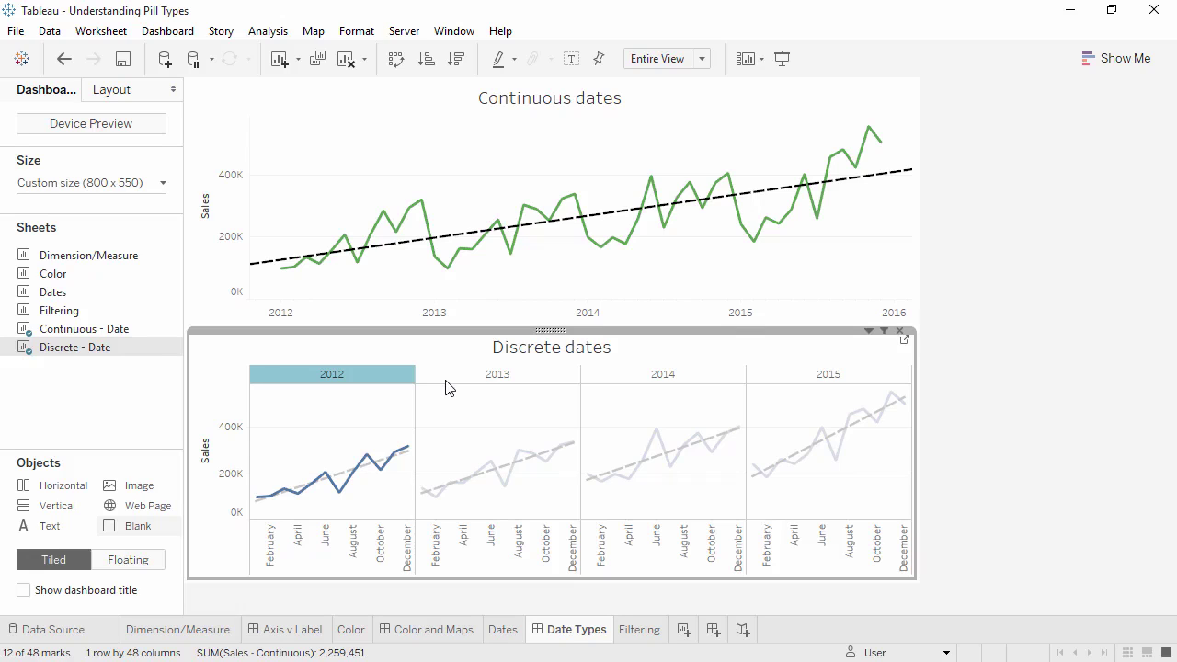
# On the Filtering sheet, add a Category filter that excludes Furniture
pyautogui.click(627, 630)
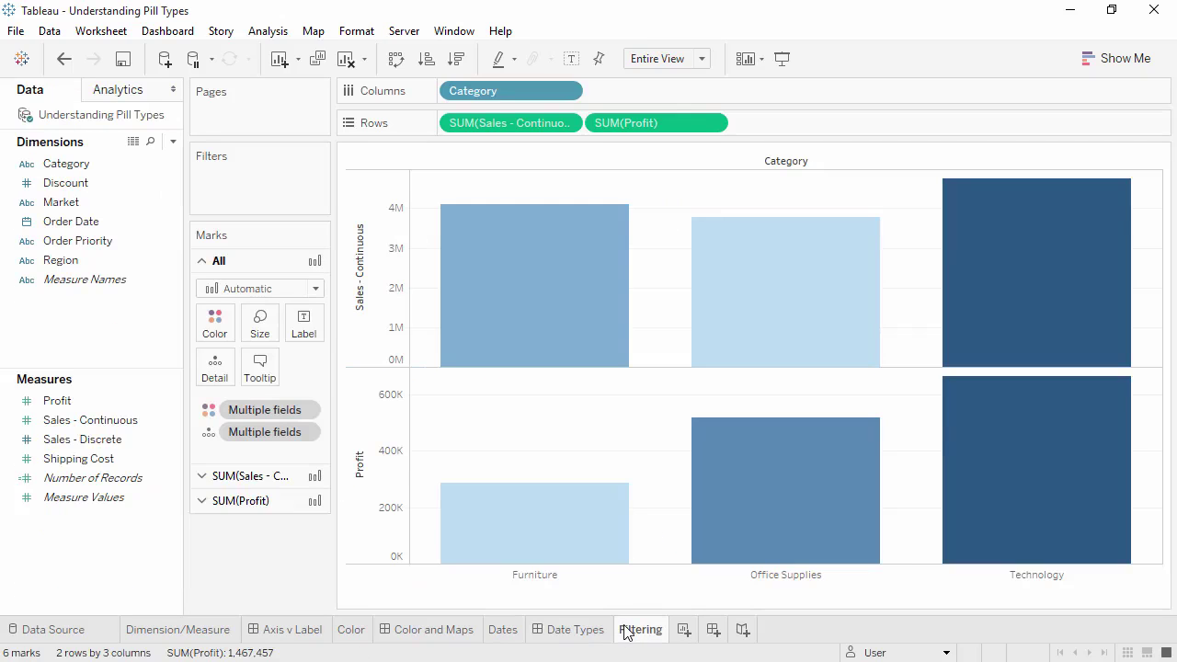
pyautogui.click(114, 166)
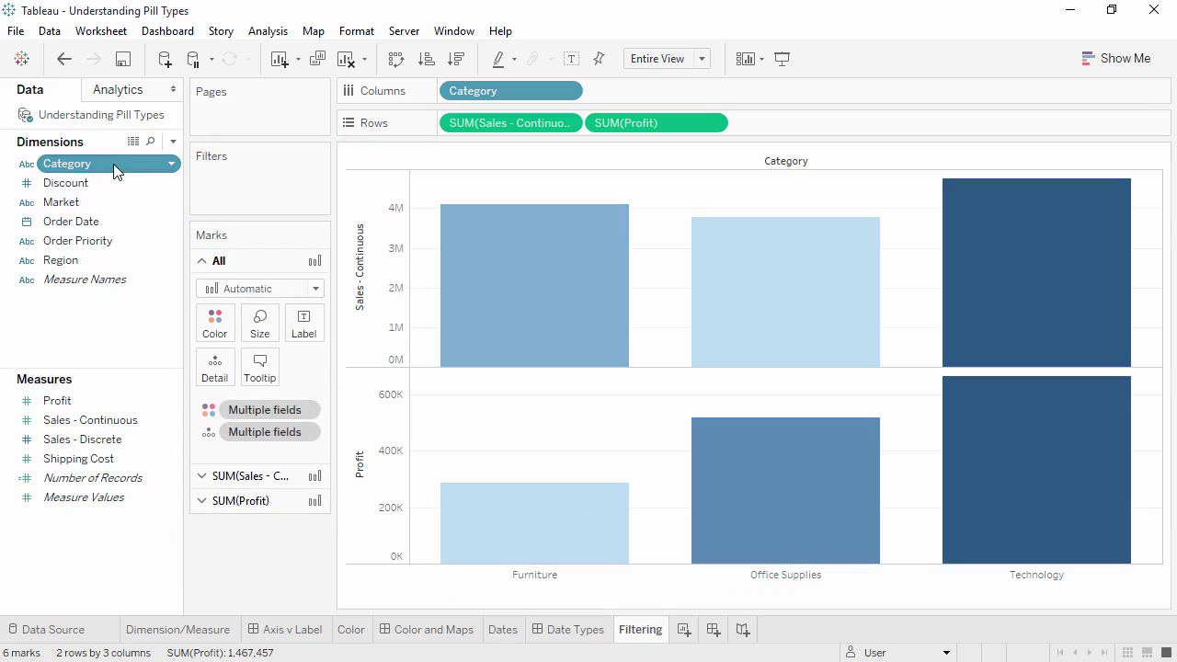
pyautogui.moveTo(114, 171); pyautogui.dragTo(247, 198)
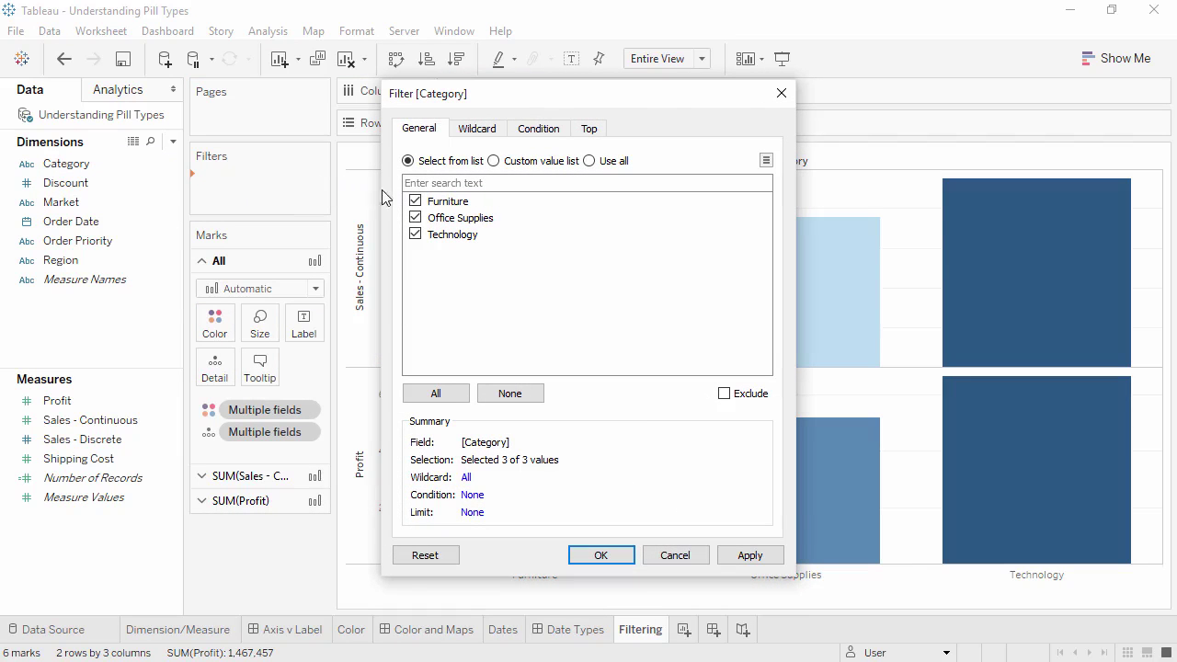
pyautogui.click(415, 200)
pyautogui.click(588, 556)
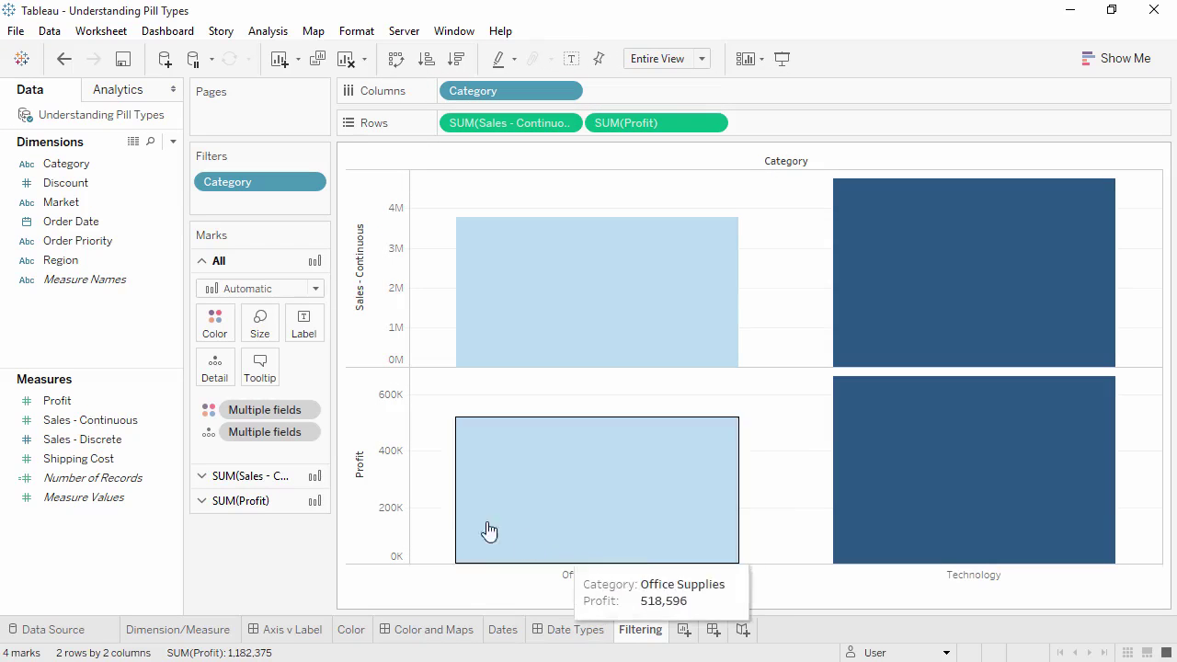
# Add Profit as a filter on all values, showing the range -6,599.978 to 8,399.976
pyautogui.moveTo(113, 402); pyautogui.dragTo(227, 200)
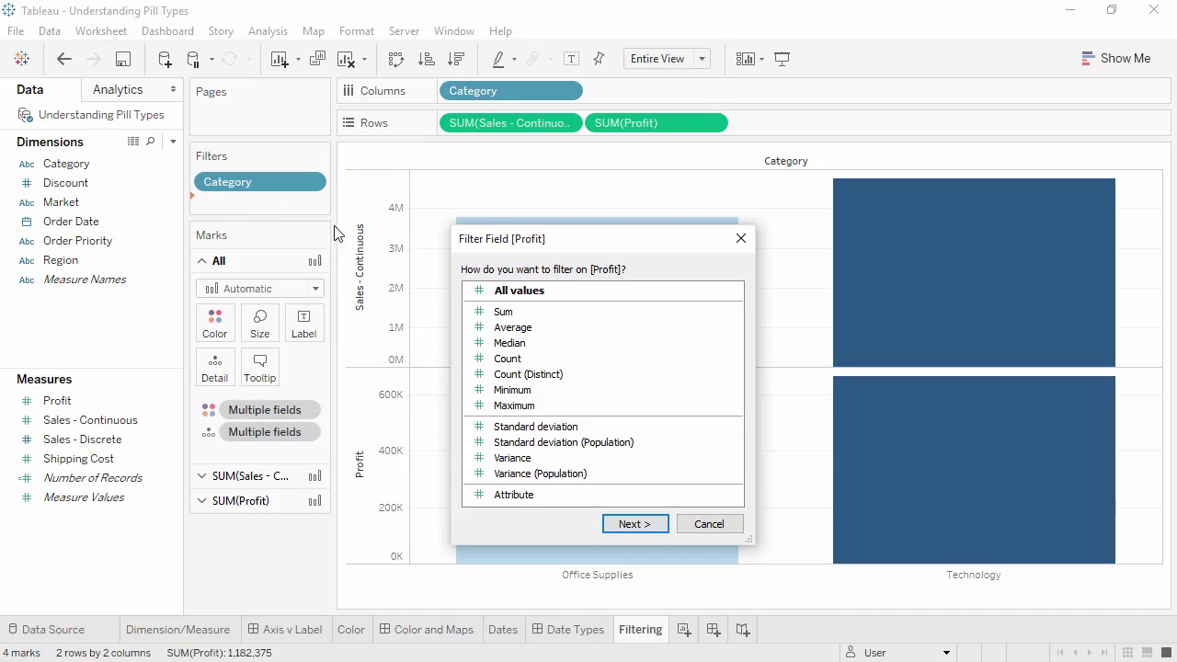
pyautogui.click(634, 523)
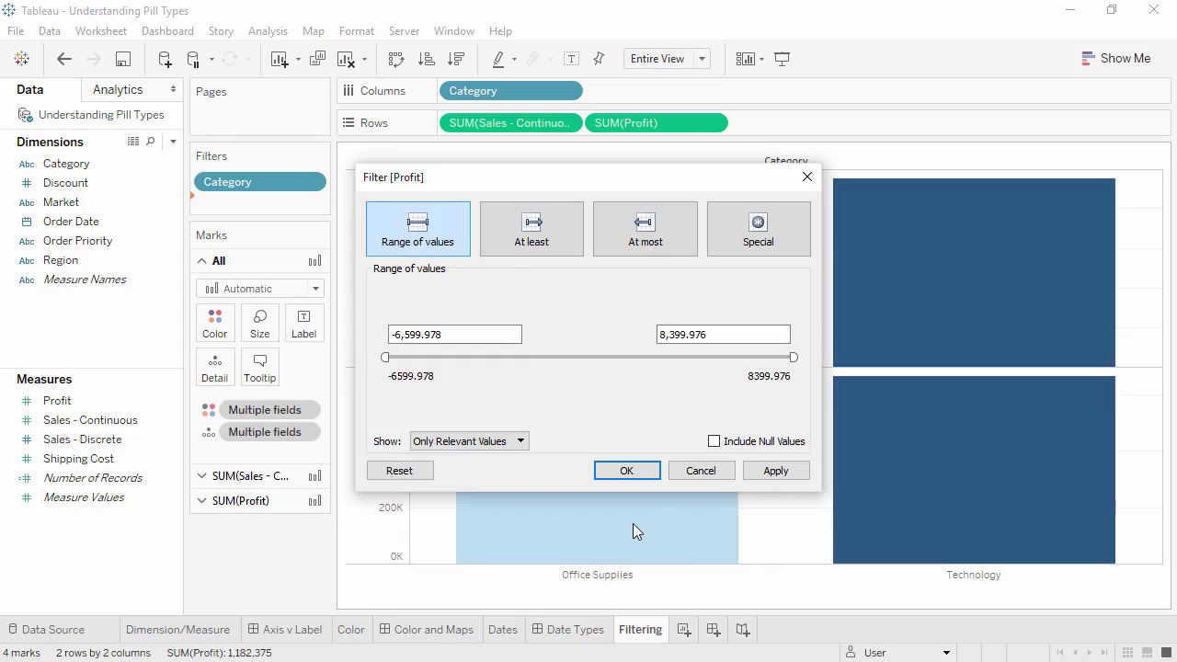